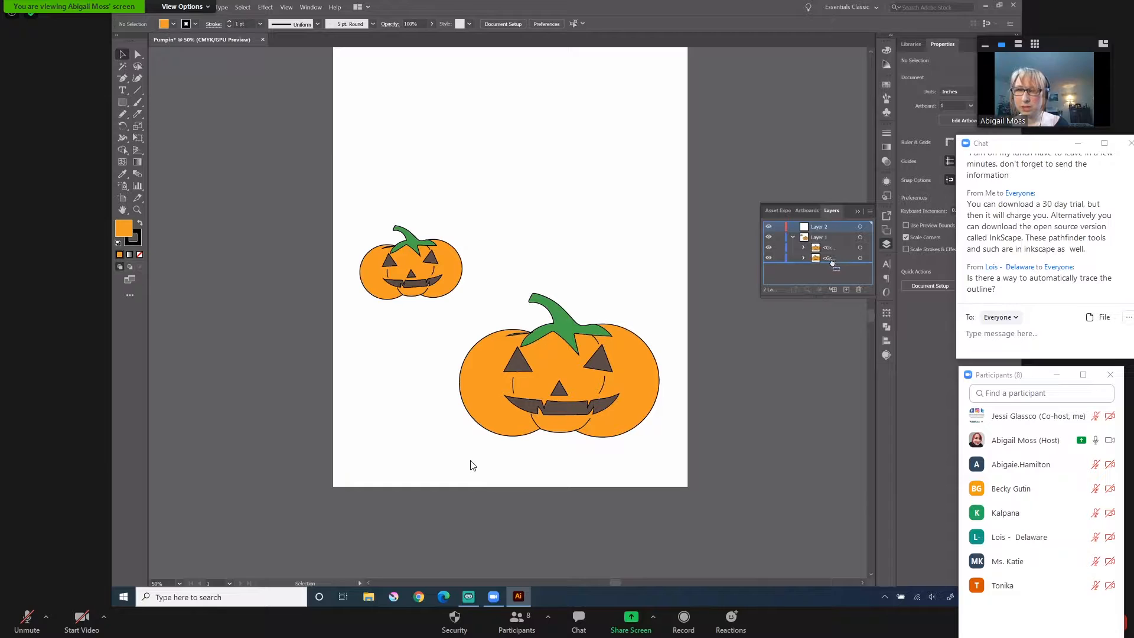
Place Layer 2 beneath Layer 1 and draw on it a full-width rectangle about 6.9 in tall, covering the artboard's lower part.
left_click_drag(832, 264, 833, 267)
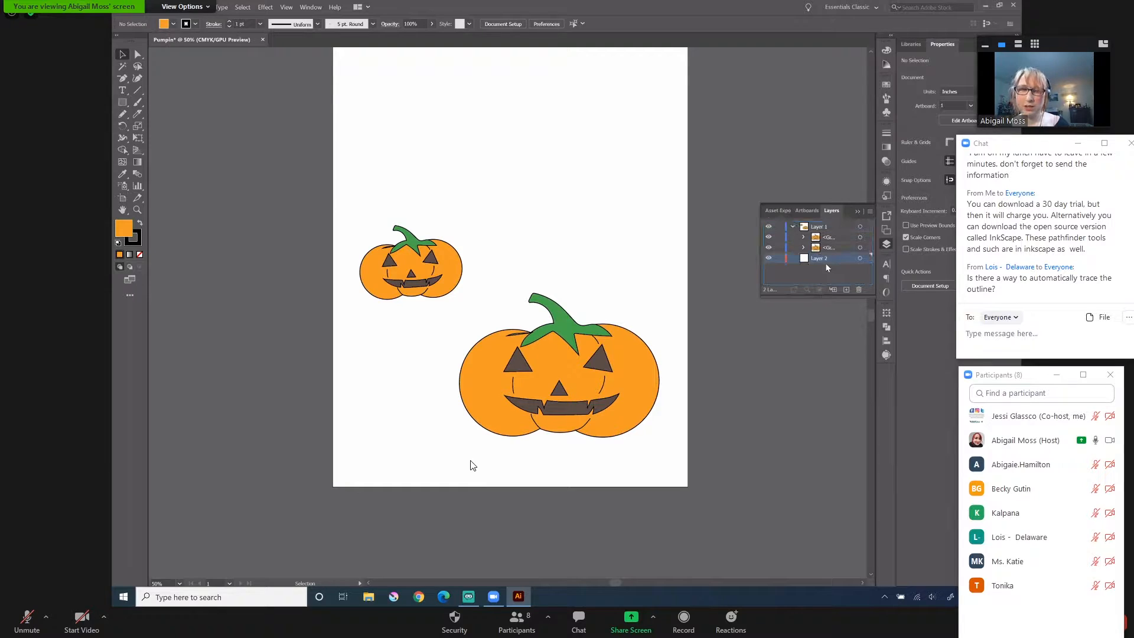
left_click(123, 103)
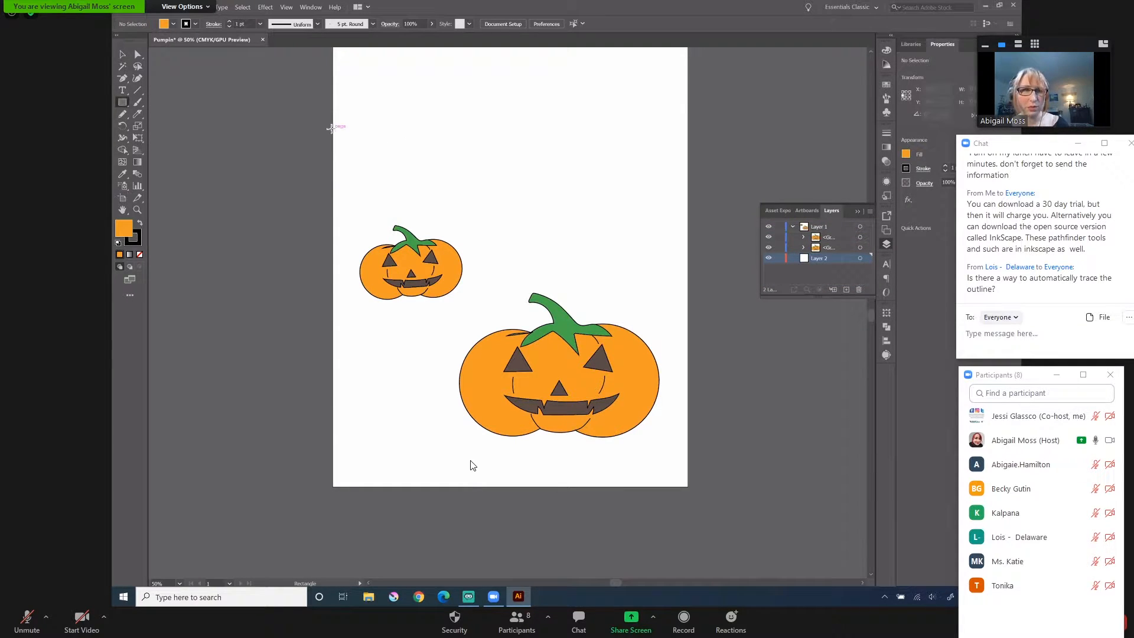
mouse_move(332, 129)
left_mouse_down()
mouse_move(588, 431)
mouse_move(688, 487)
left_mouse_up()
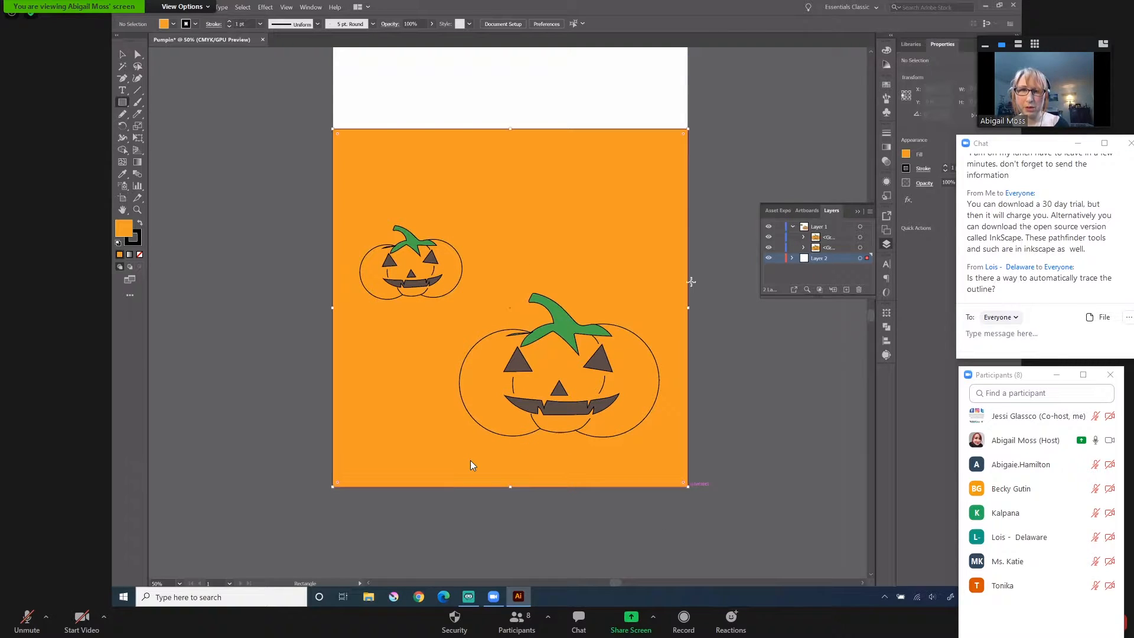
left_click(122, 55)
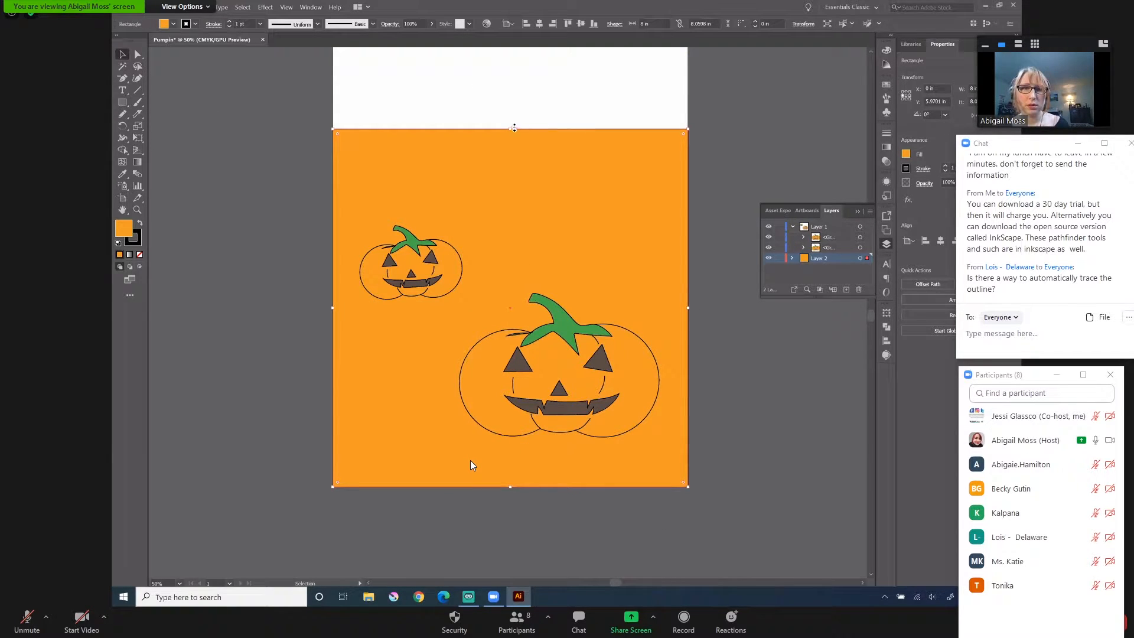
left_click_drag(512, 162, 512, 179)
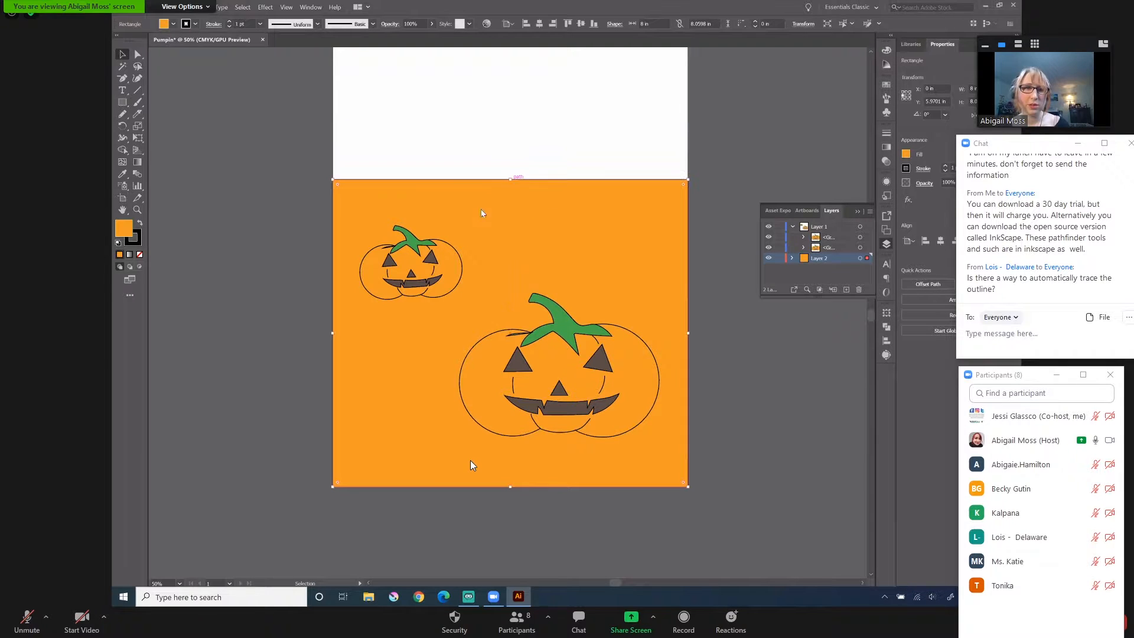
Fill the background rectangle with a dark green and activate the Gradient tool for it.
double_click(124, 227)
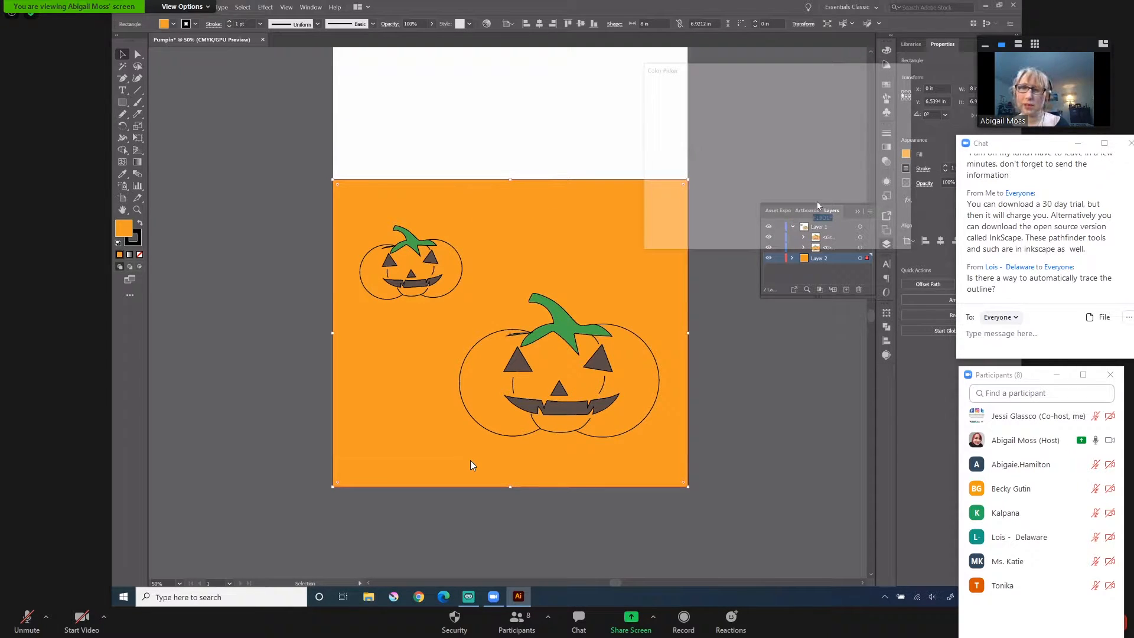
left_click(790, 187)
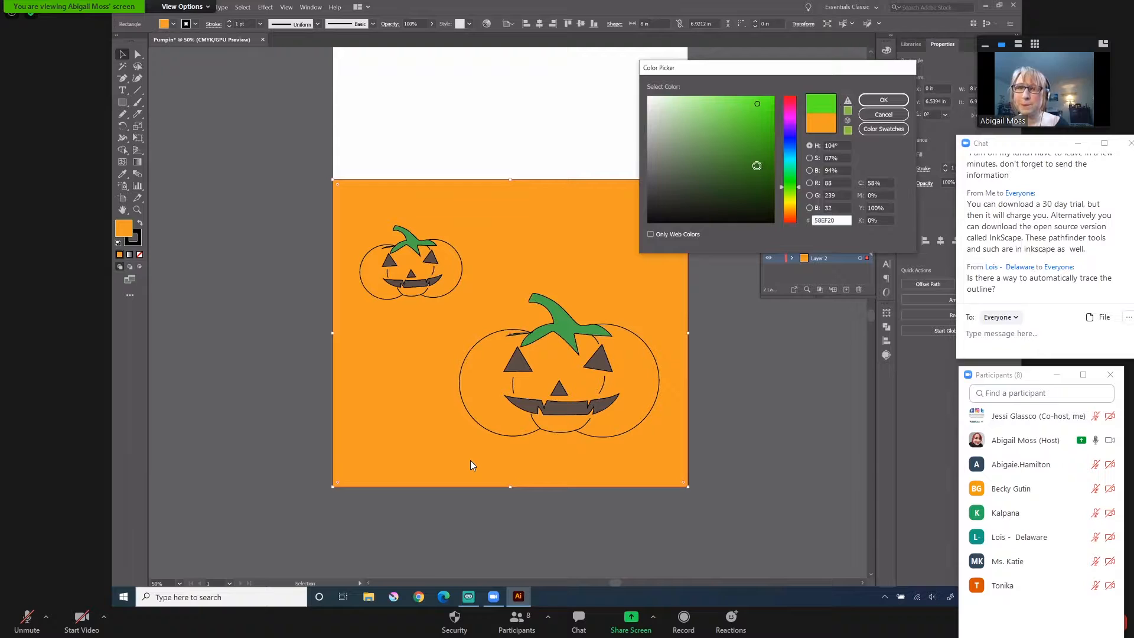
left_click(756, 167)
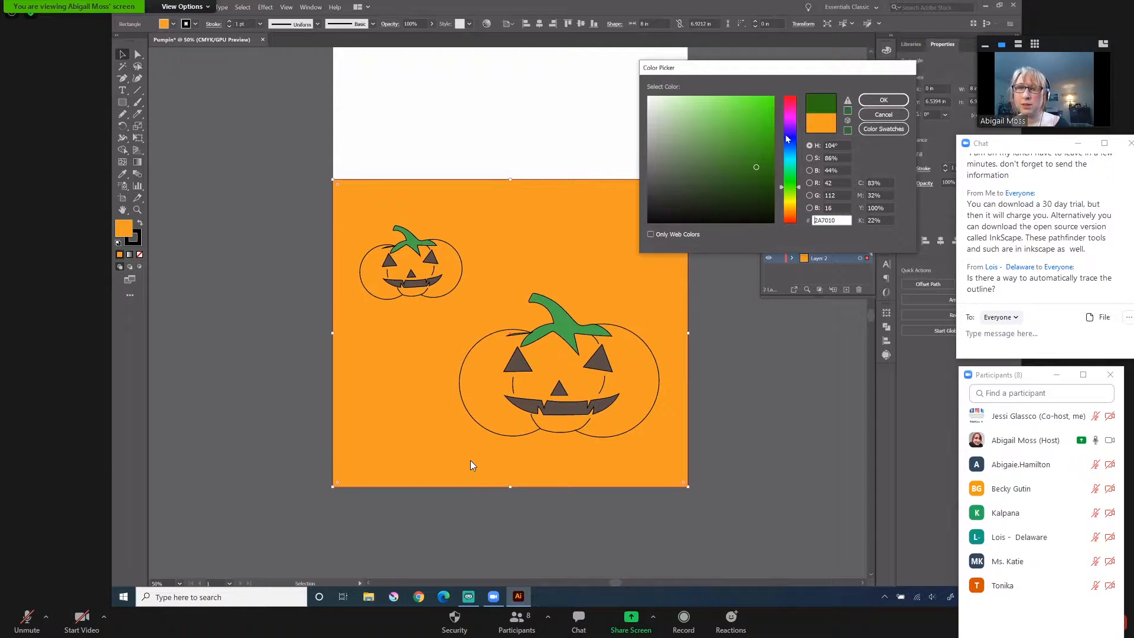
left_click(749, 162)
left_click(884, 101)
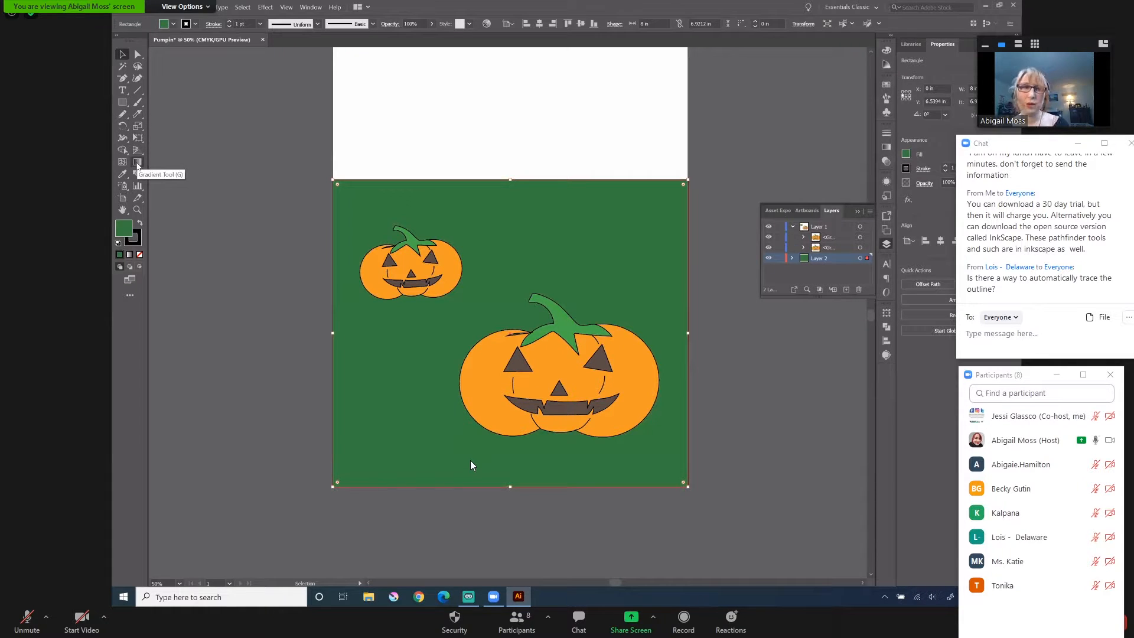
left_click(137, 164)
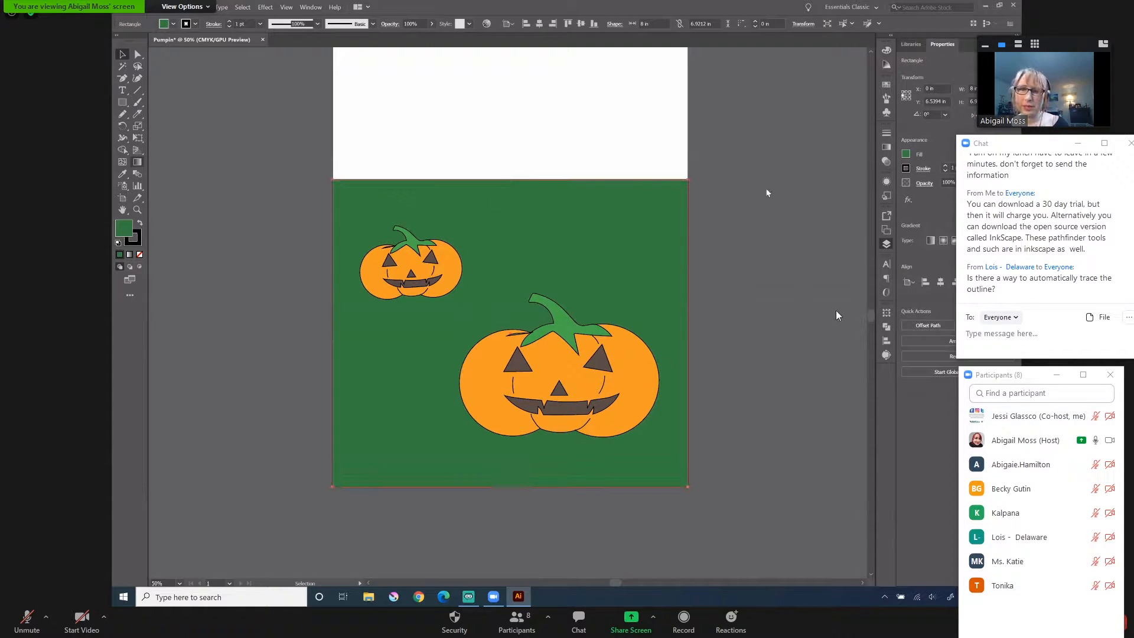
Move the meeting chat window over the participants list, clear of the object properties.
left_click(1044, 145)
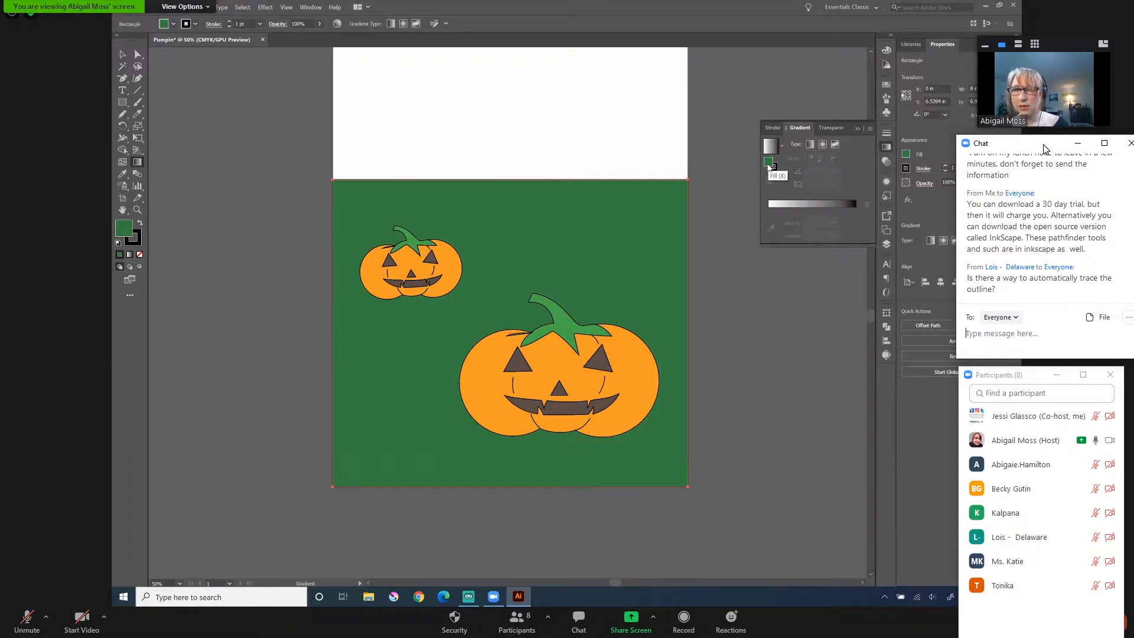
left_click_drag(1044, 148, 1033, 451)
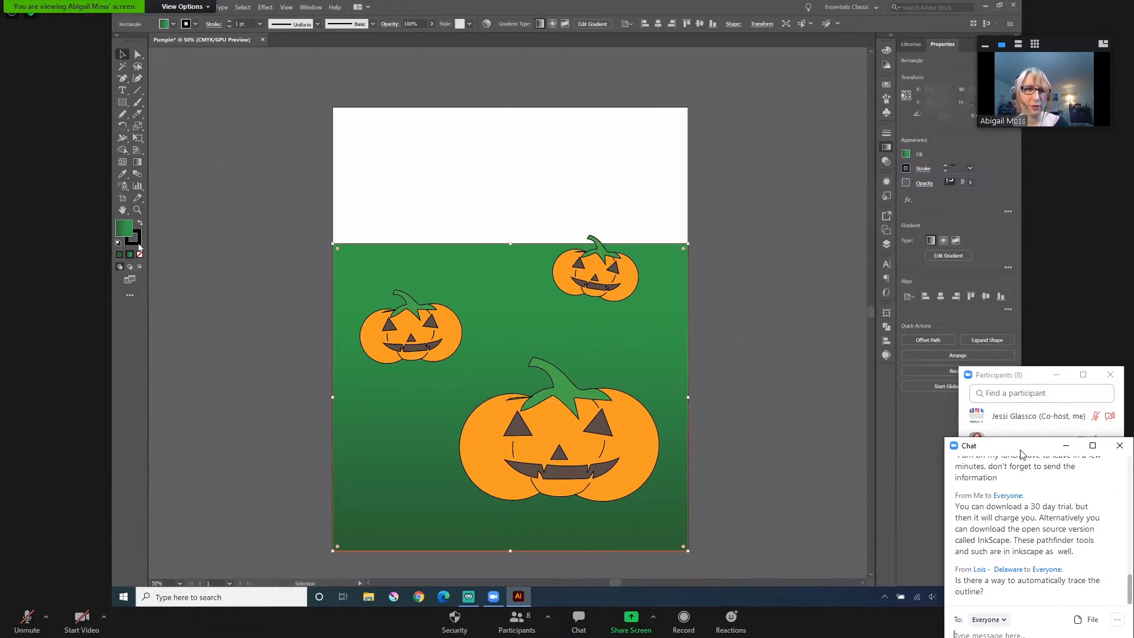
mouse_move(1021, 448)
left_mouse_down()
mouse_move(1017, 352)
mouse_move(1032, 460)
left_mouse_up()
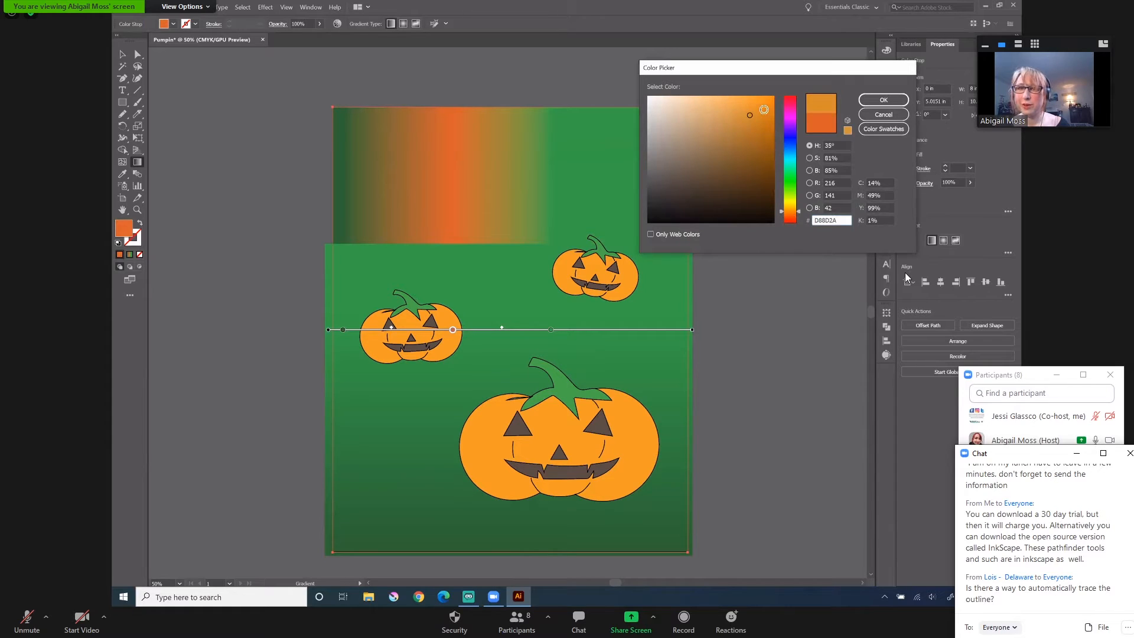
Recolour the orange stop of the sky rectangle's gradient to C4740A and add another orange stop at about 53%.
left_click(767, 125)
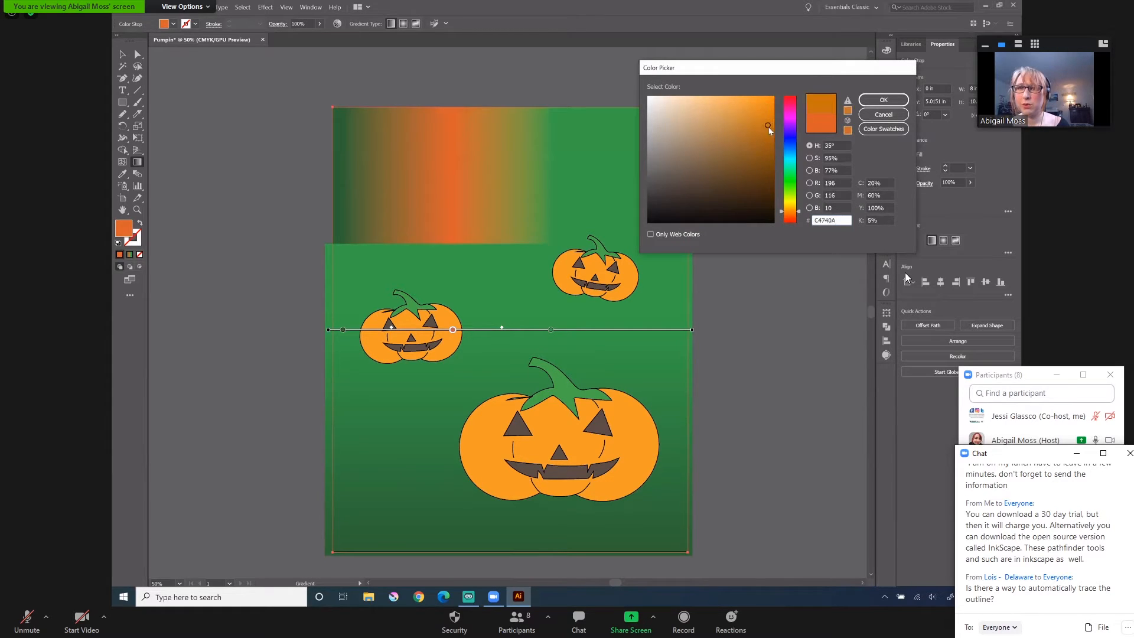
left_click(883, 100)
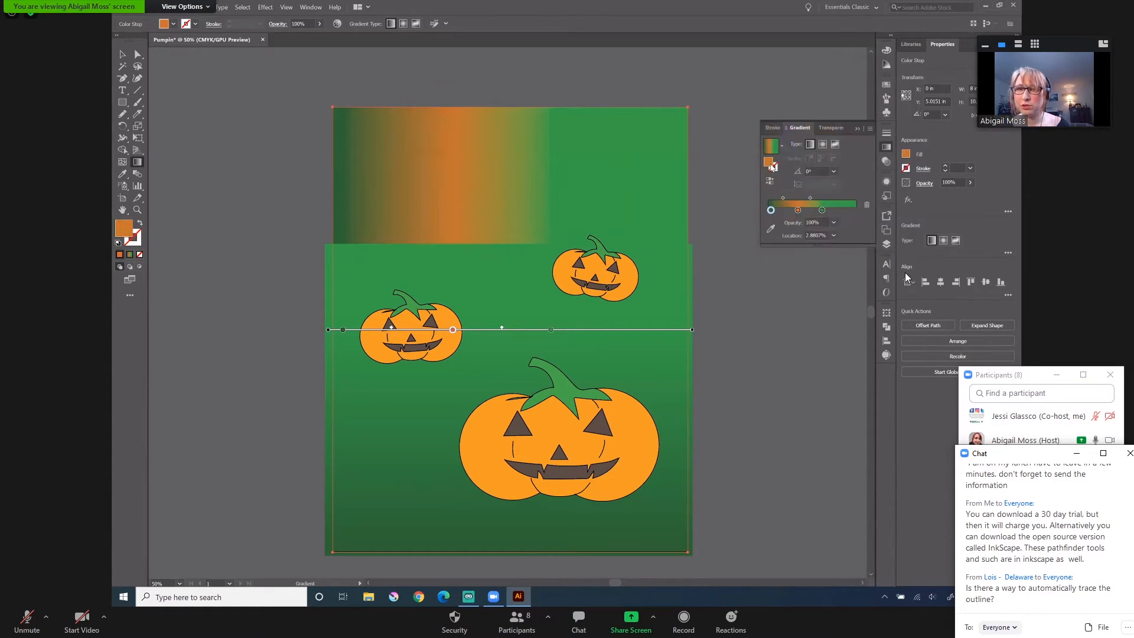
left_click(814, 211)
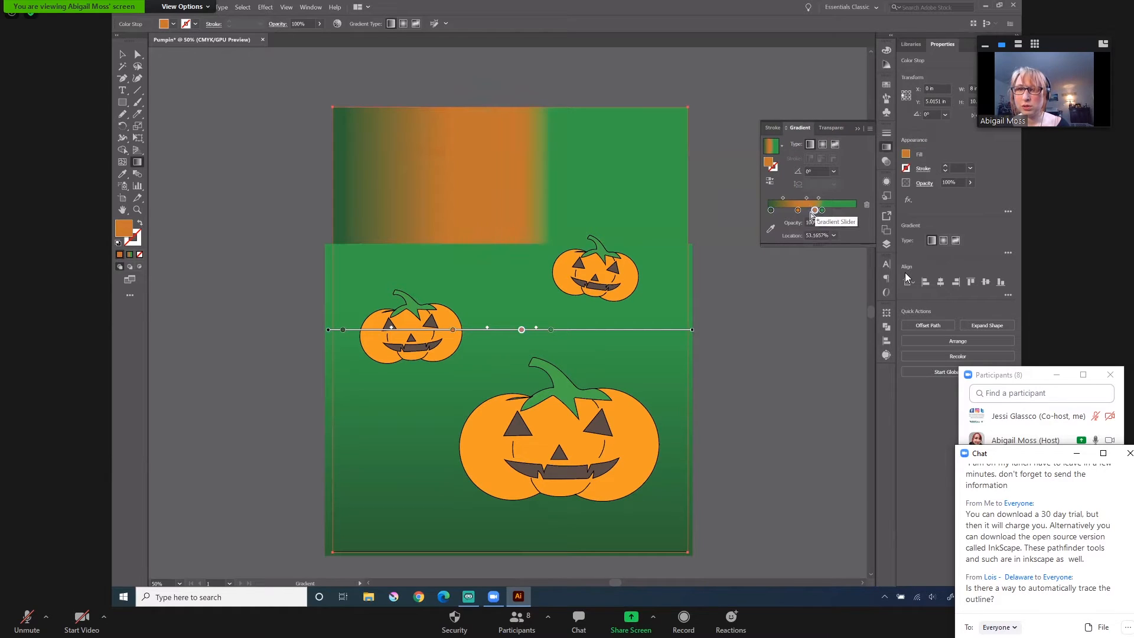
Remove the light green and dark green stops from the sky gradient.
left_click(799, 211)
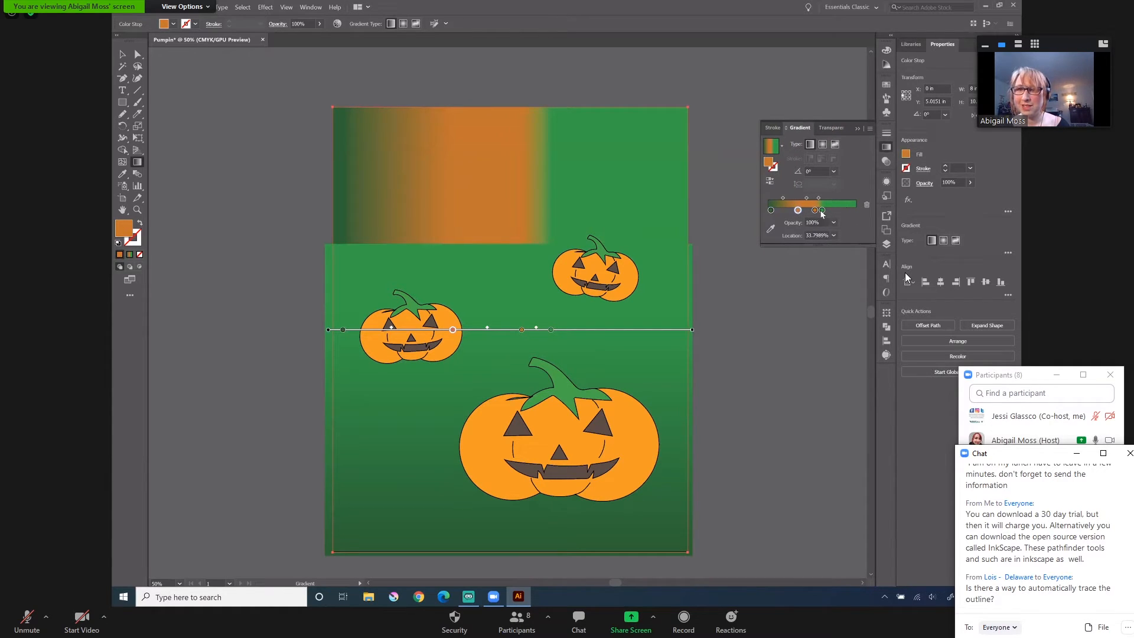
left_click_drag(825, 214, 866, 205)
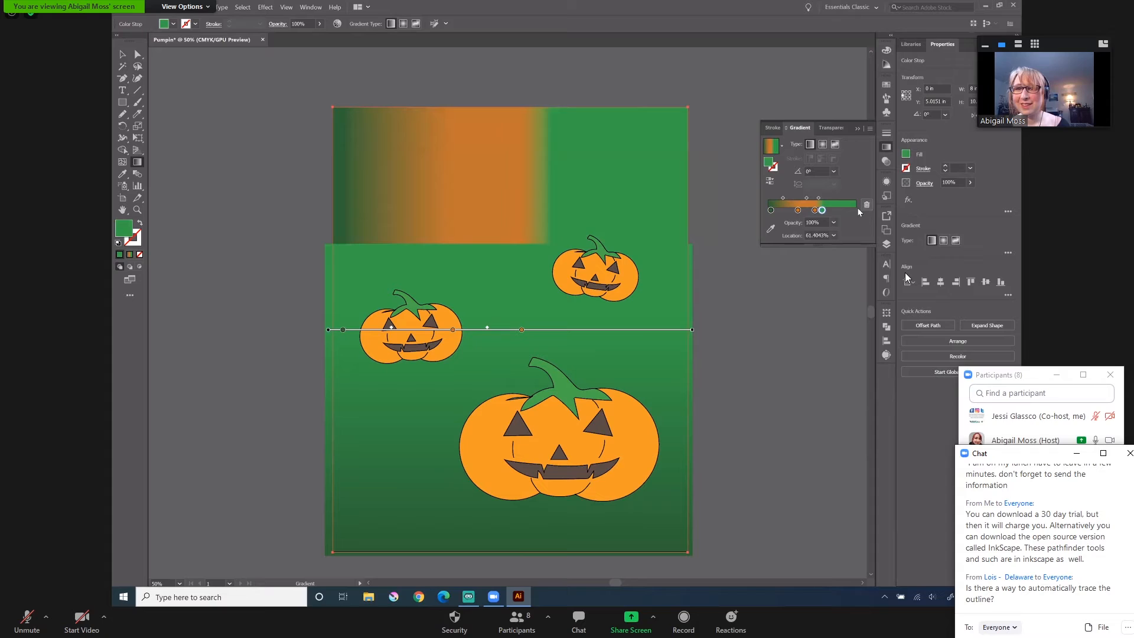
left_click(771, 211)
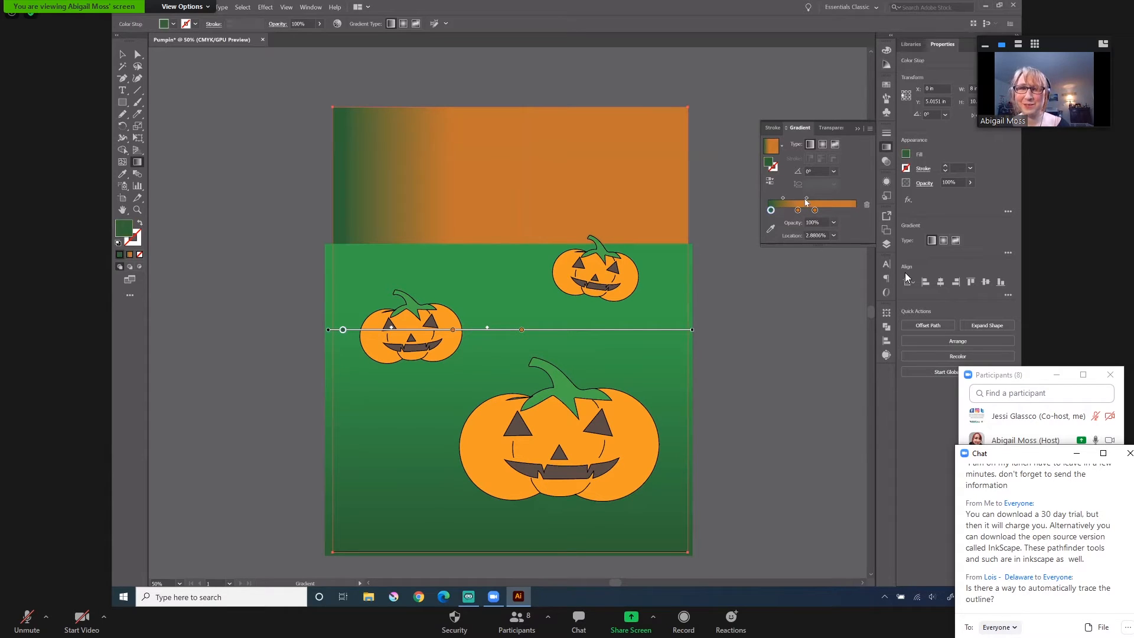
left_click(866, 206)
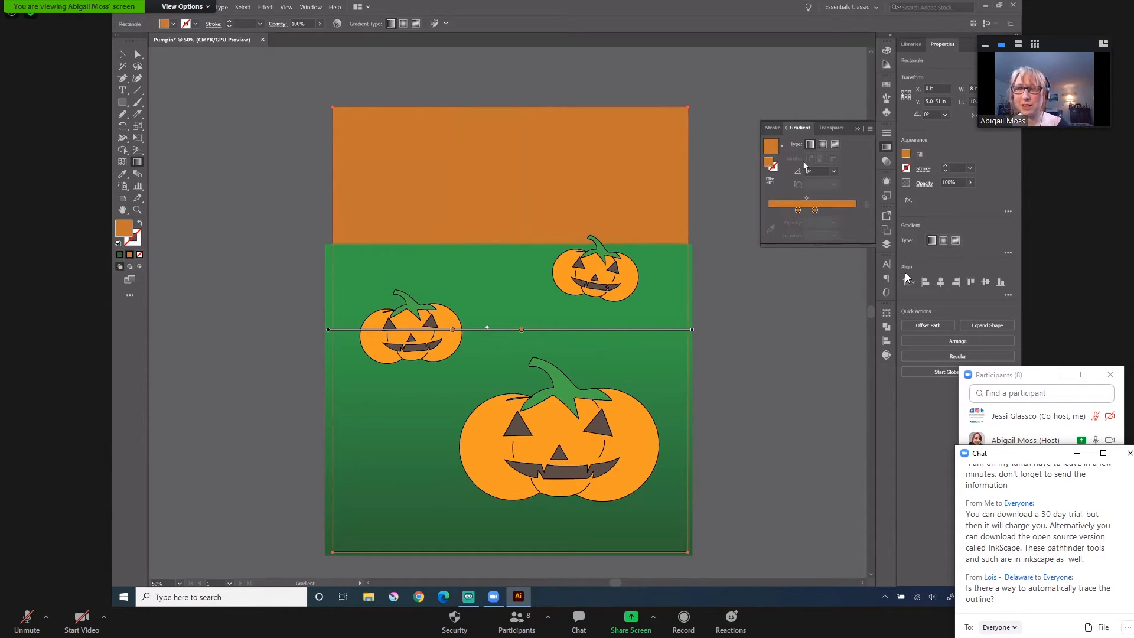
Add a red-orange F74A0D stop at the start of the sky gradient and remove the orange stop next to it.
double_click(769, 161)
left_click(771, 100)
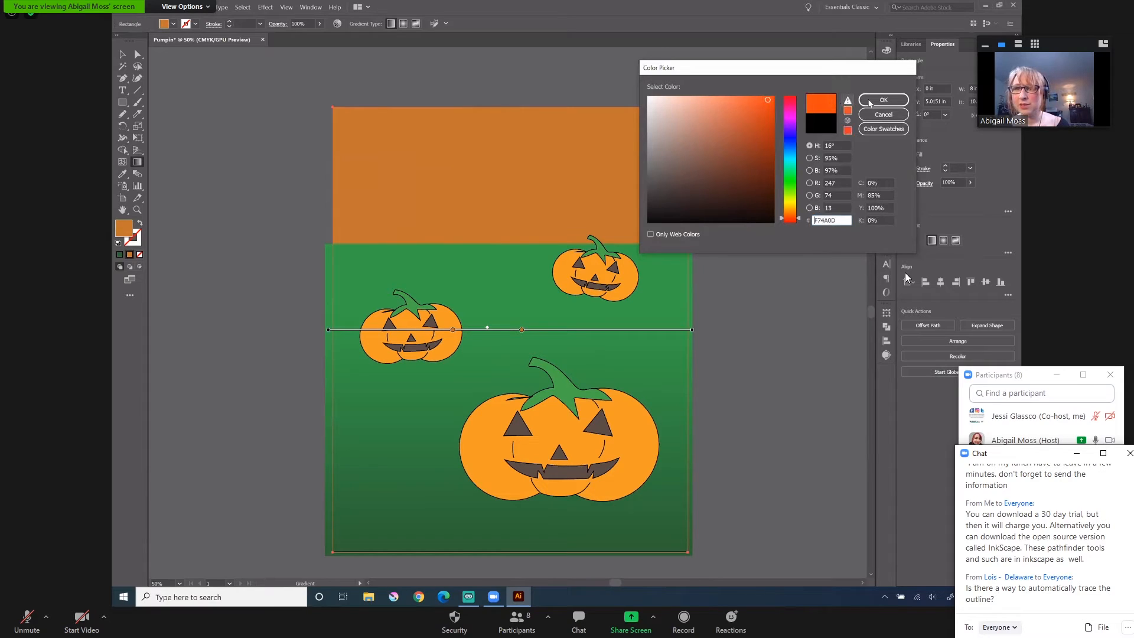
left_click(884, 100)
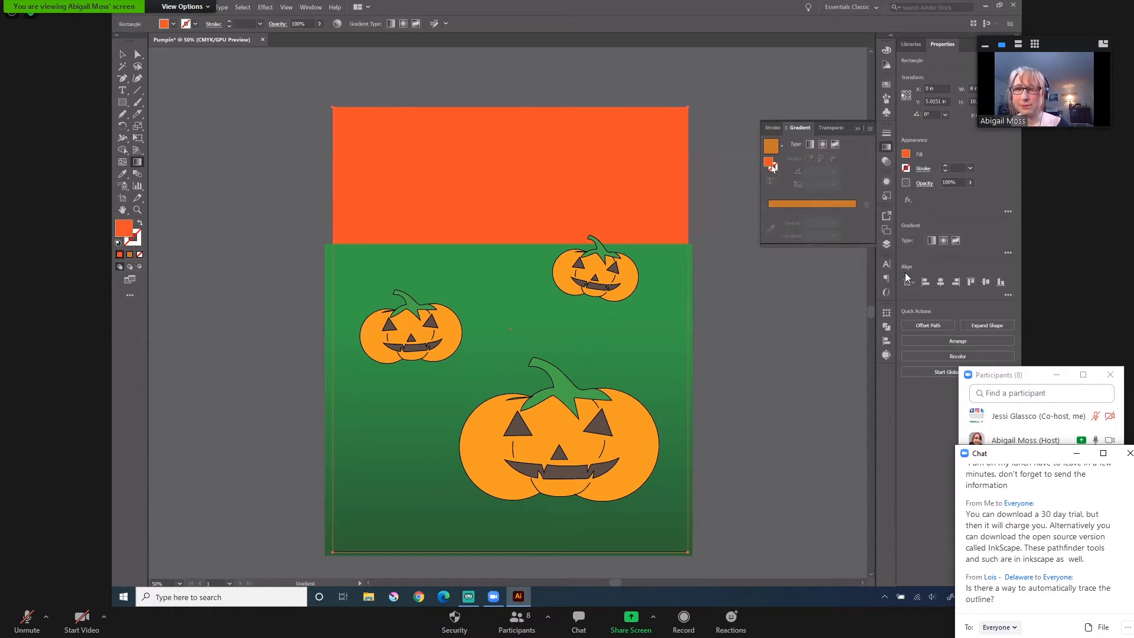
left_click_drag(772, 167, 788, 210)
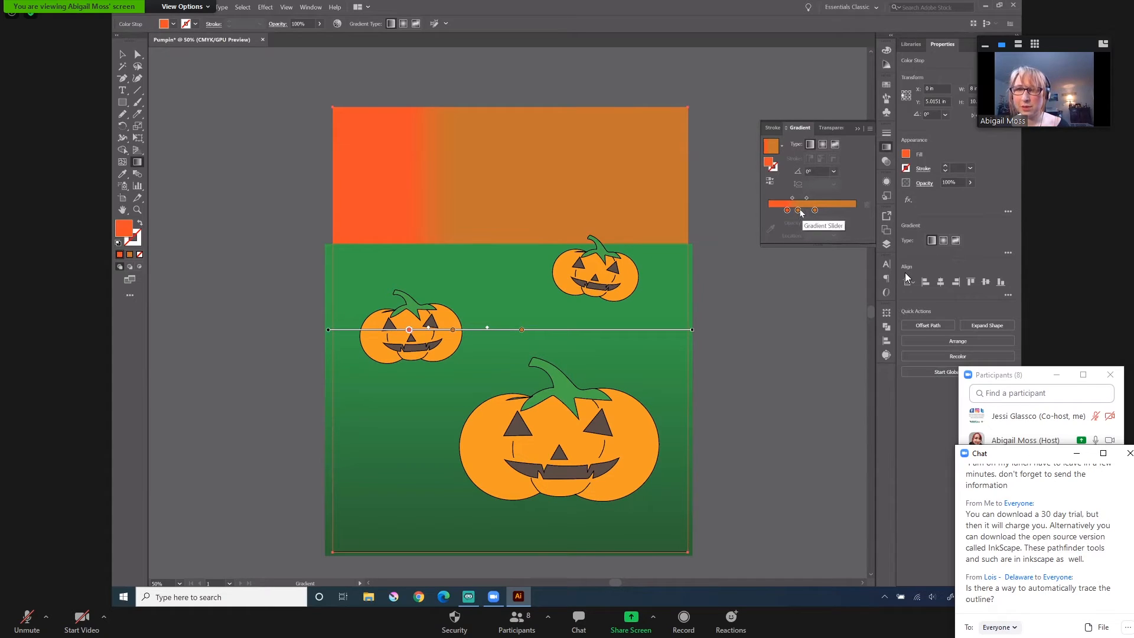
left_click(798, 210)
left_click(867, 205)
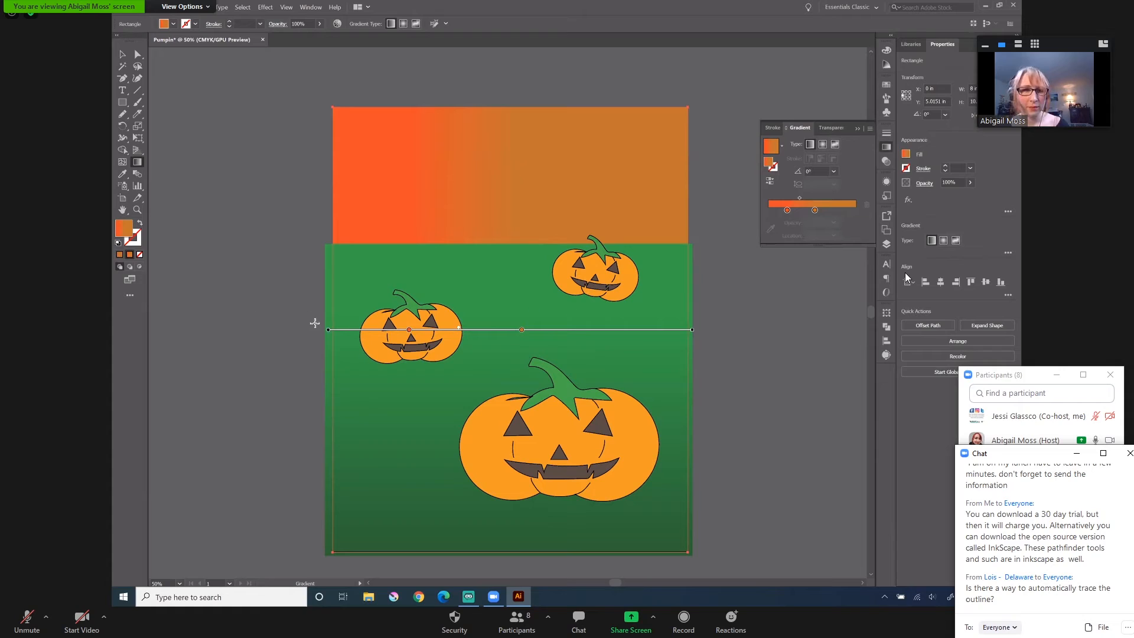
Turn the sky gradient to about 88° and shift its orange stop to about 76% and its red-orange stop to about 23%.
mouse_move(695, 327)
left_mouse_down()
mouse_move(666, 170)
mouse_move(473, 47)
mouse_move(407, 65)
mouse_move(406, 40)
mouse_move(390, 89)
mouse_move(555, 127)
mouse_move(522, 104)
mouse_move(521, 127)
left_mouse_up()
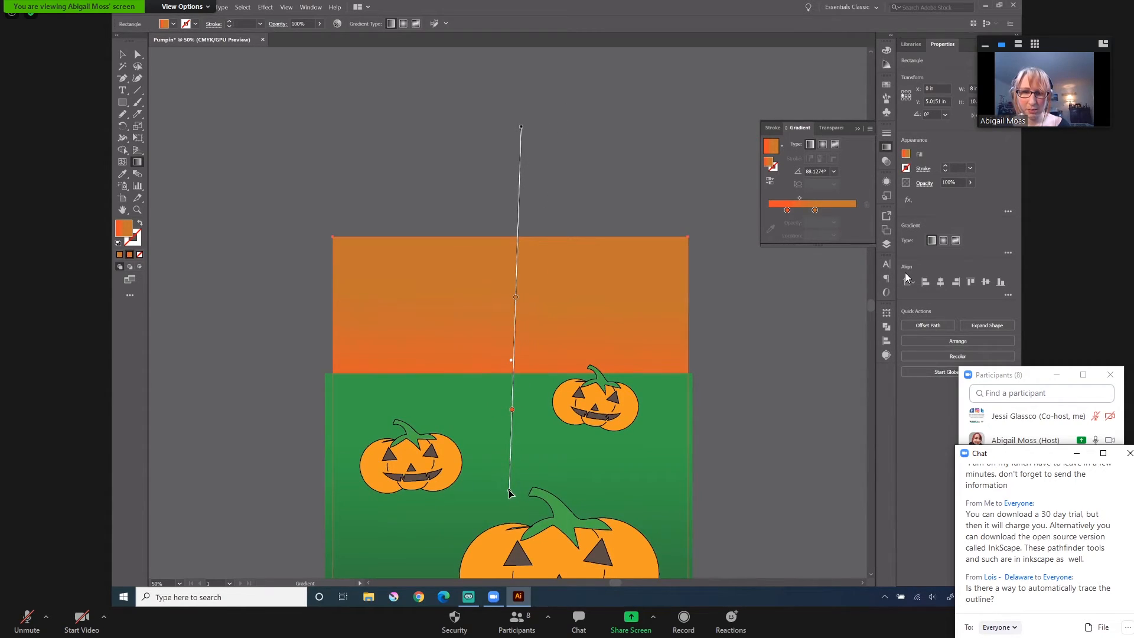
left_click_drag(510, 492, 511, 547)
key("space")
left_click_drag(698, 435, 711, 336)
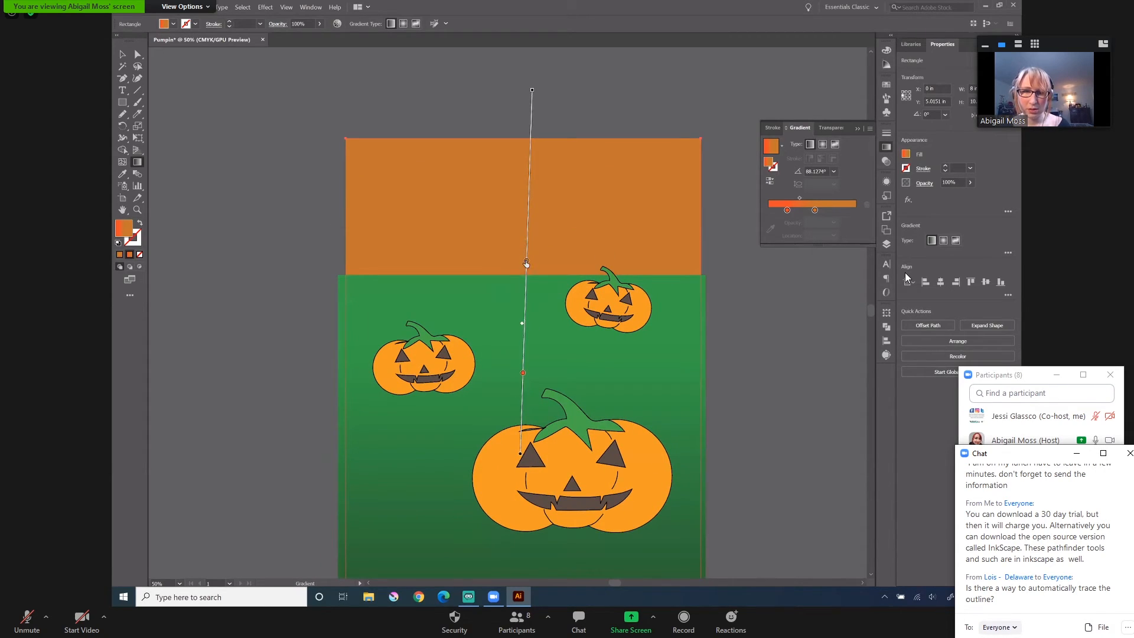
left_click_drag(526, 256, 530, 179)
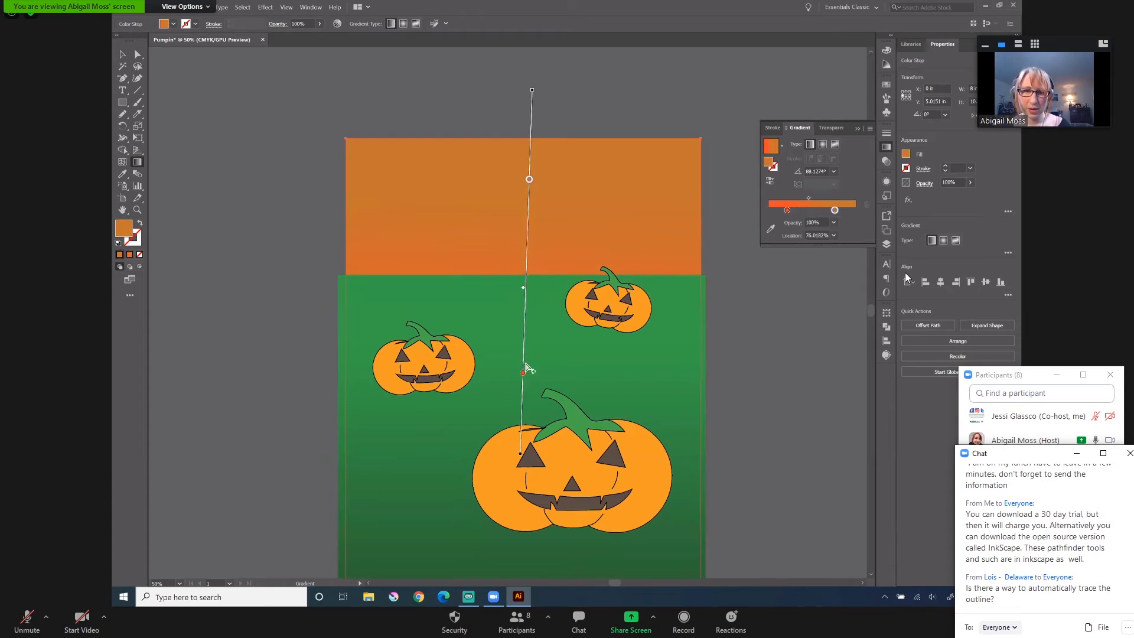
left_click_drag(522, 376, 523, 361)
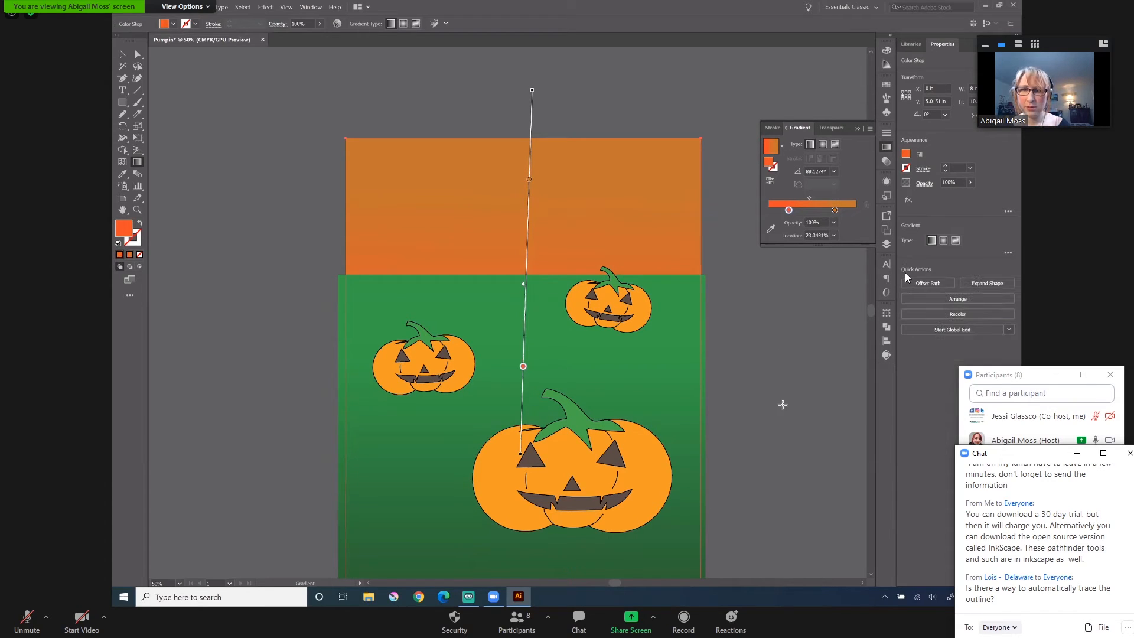
Draw a circle about 2.07 in across with the Ellipse tool, overlapping the artboard's upper-right corner.
key("space")
mouse_move(791, 370)
left_mouse_down()
mouse_move(788, 276)
mouse_move(781, 307)
left_mouse_up()
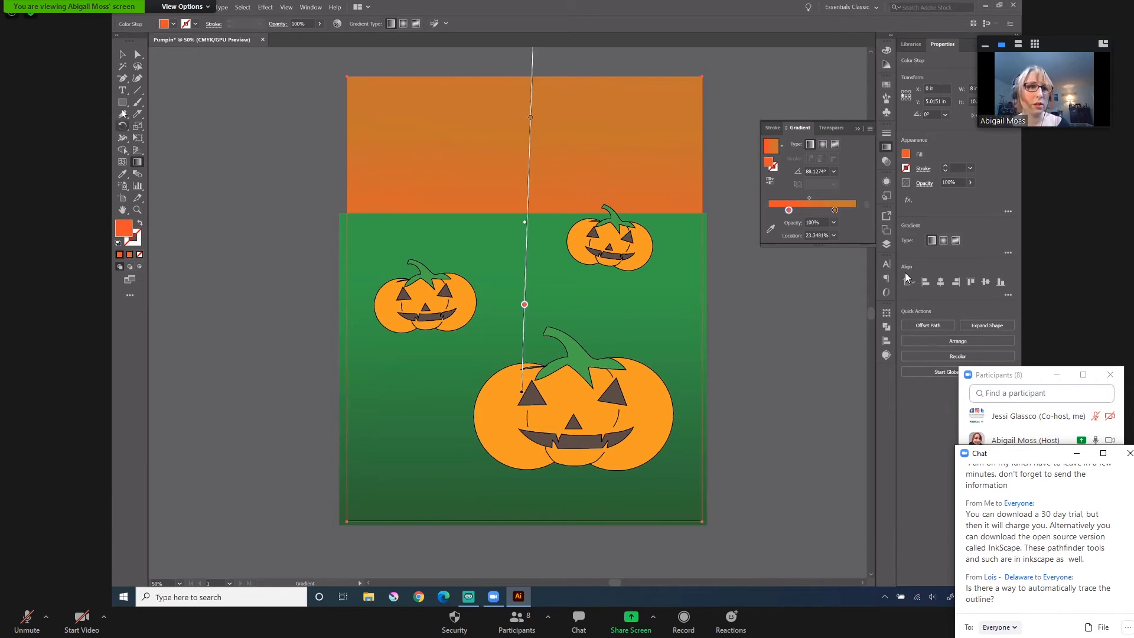
left_click_drag(126, 104, 166, 127)
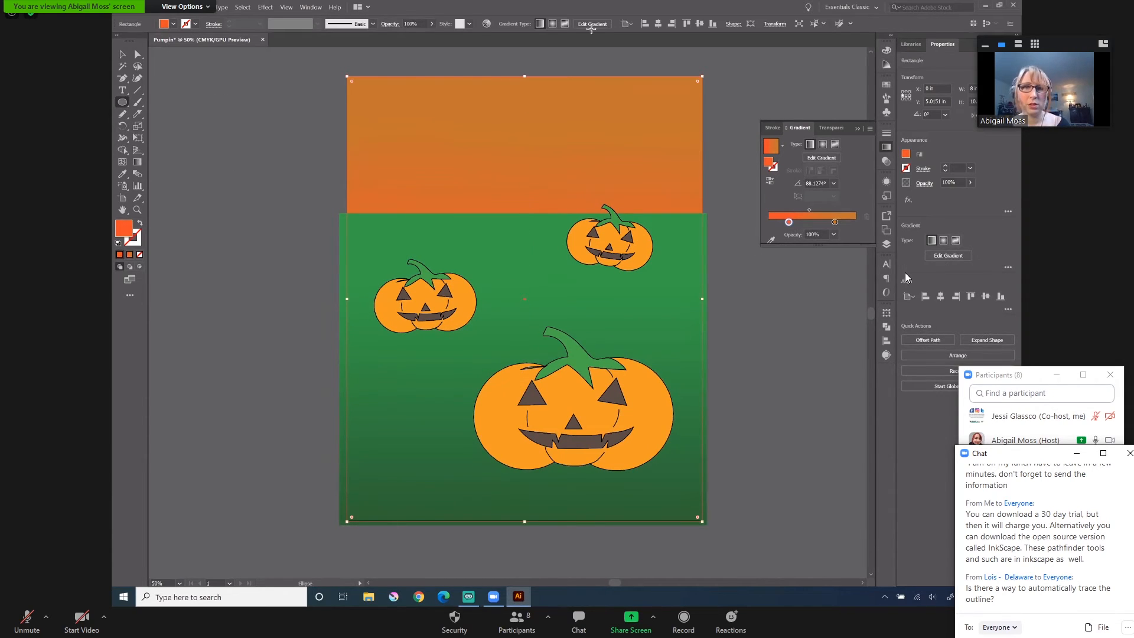
mouse_move(635, 51)
left_mouse_down()
mouse_move(725, 115)
mouse_move(725, 144)
left_mouse_up()
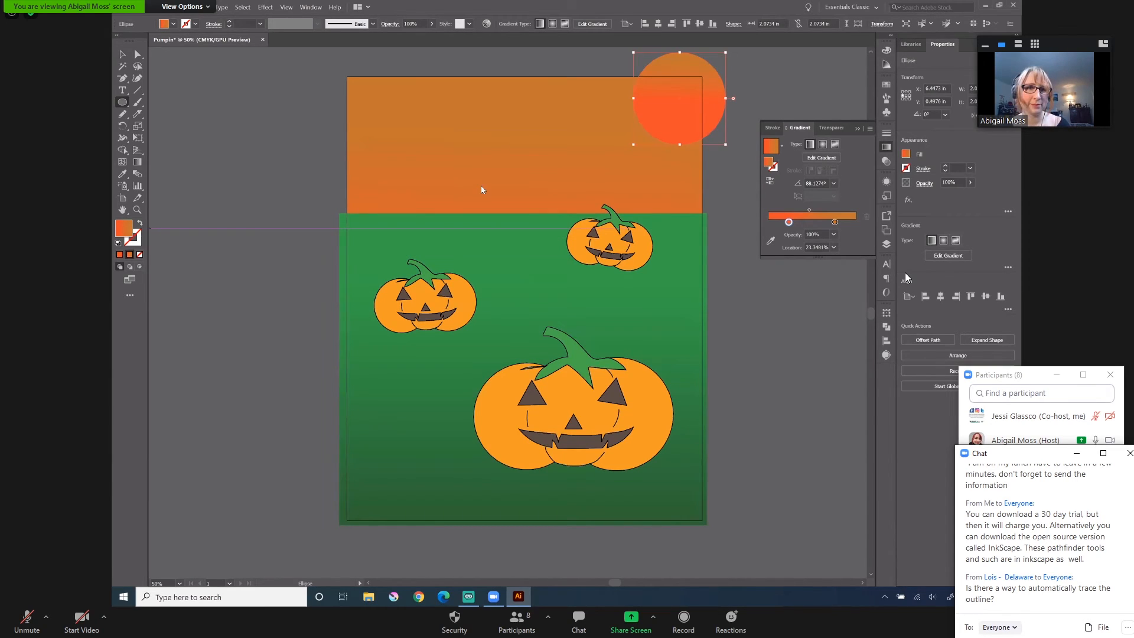
Fill the circle in the sky with a solid light orange.
double_click(130, 234)
left_click_drag(779, 217, 790, 210)
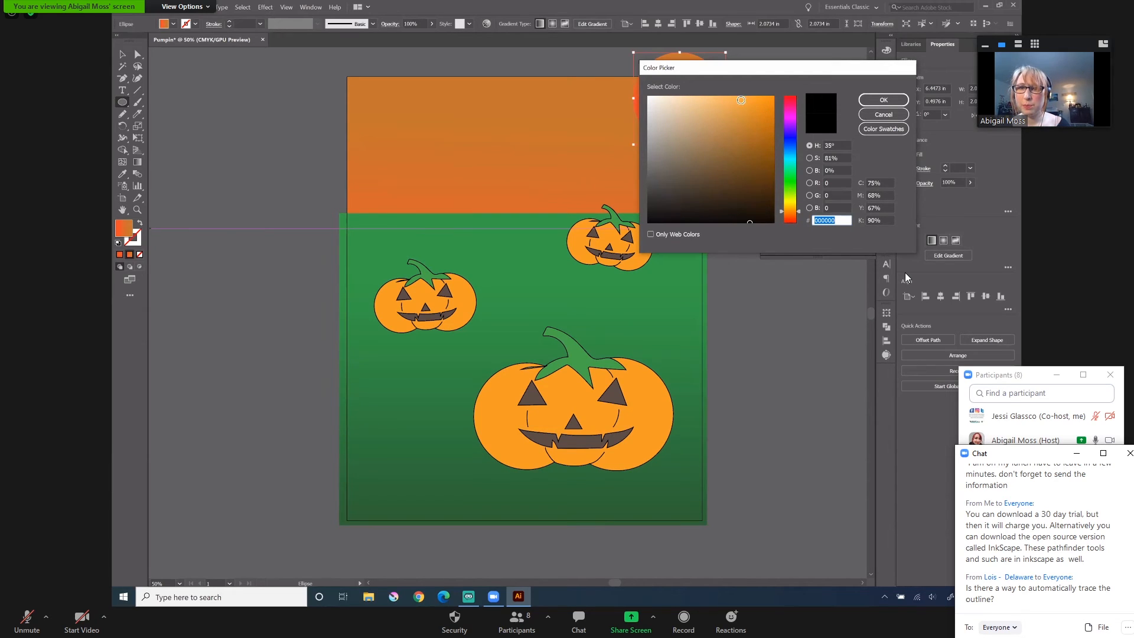
left_click(734, 101)
left_click(884, 100)
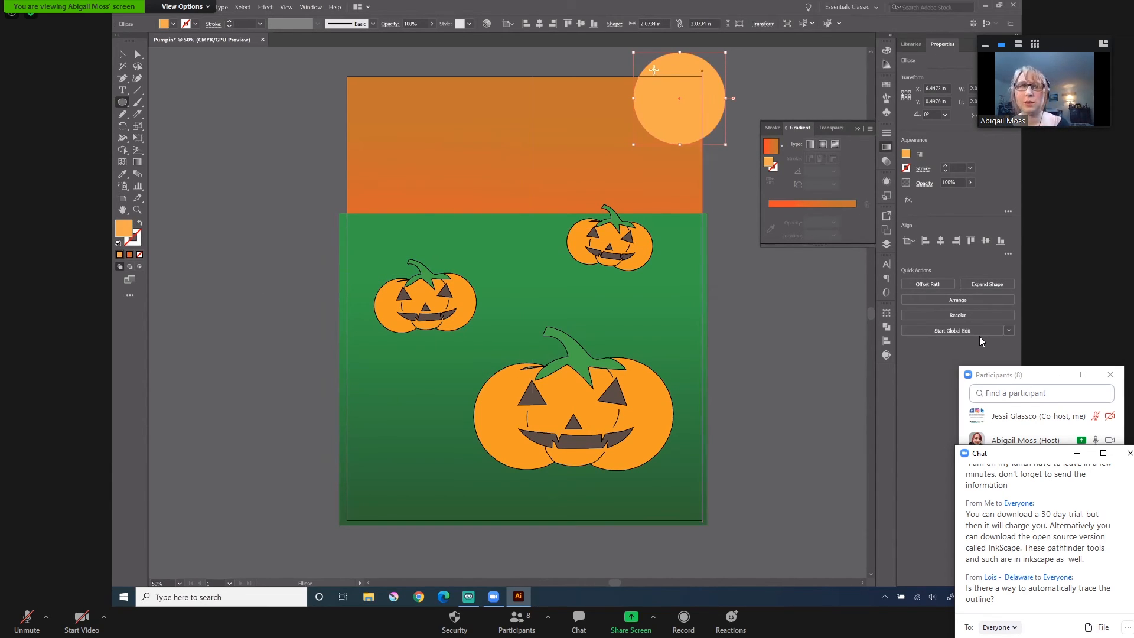
Nudge the light orange circle slightly further right past the artboard edge and deselect it.
left_click(124, 55)
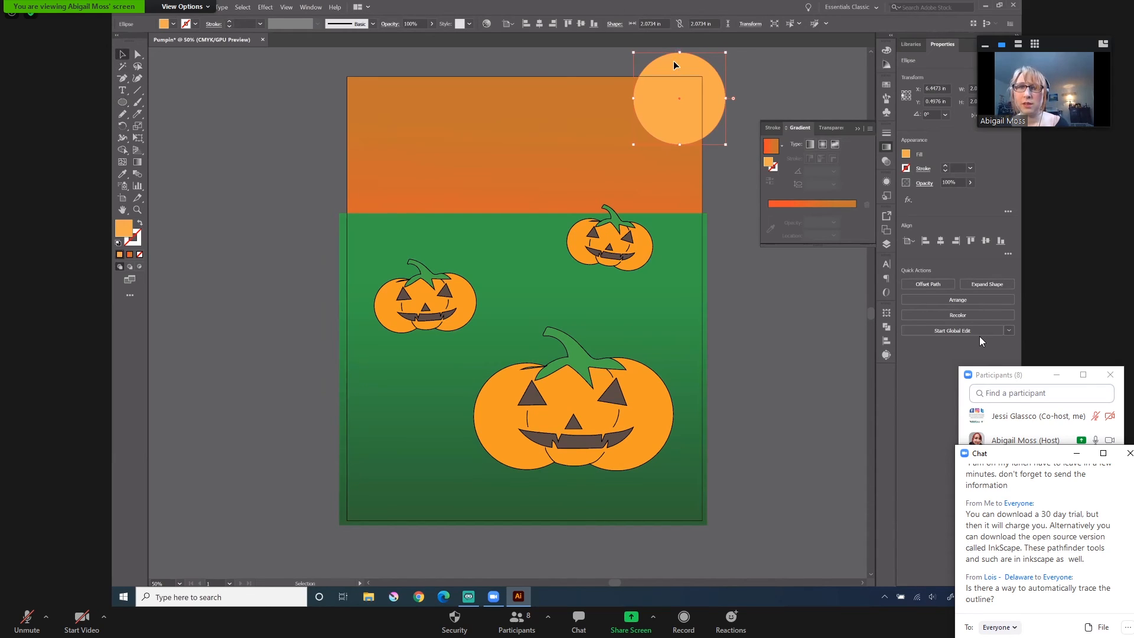
left_click_drag(678, 61, 681, 62)
left_click(750, 313)
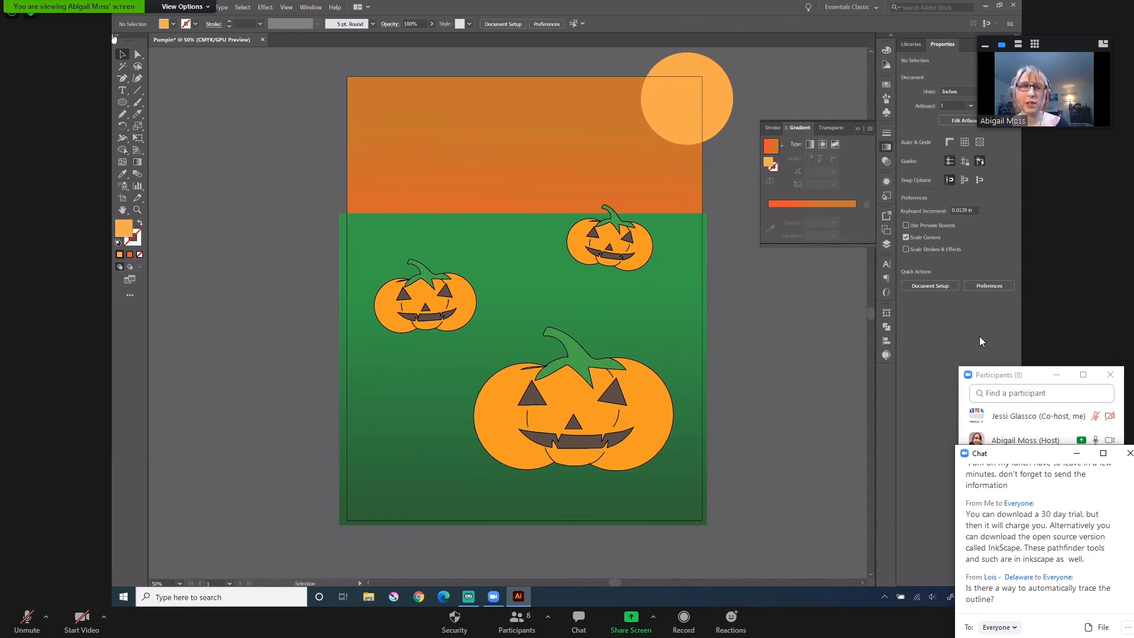
Switch the document to Trim View so artwork beyond the artboard is hidden.
left_click(286, 7)
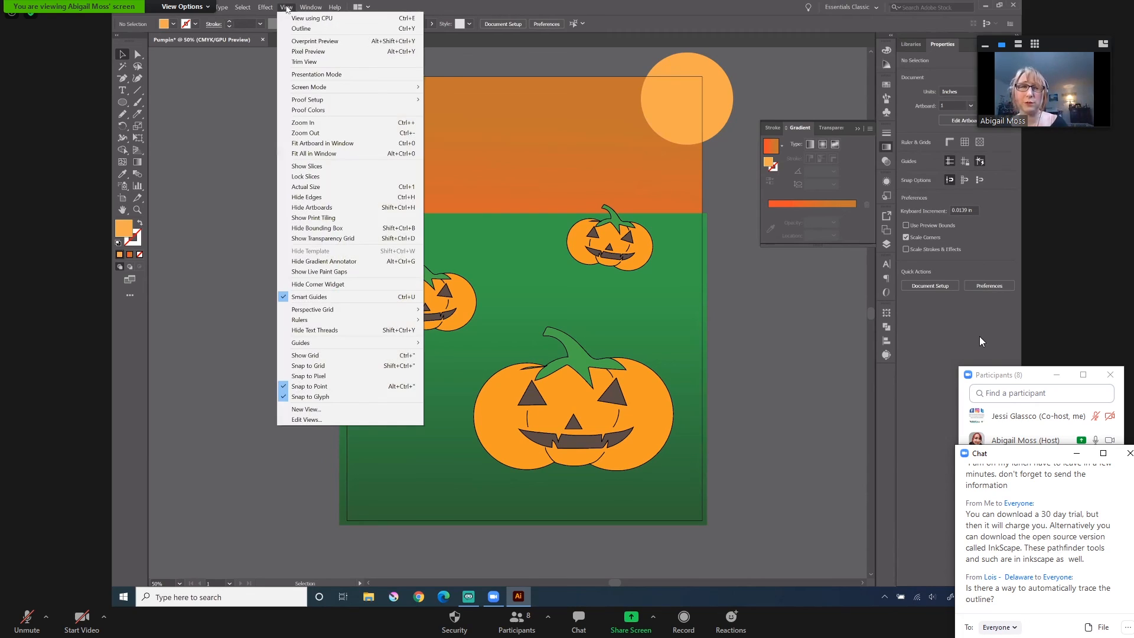
left_click(321, 64)
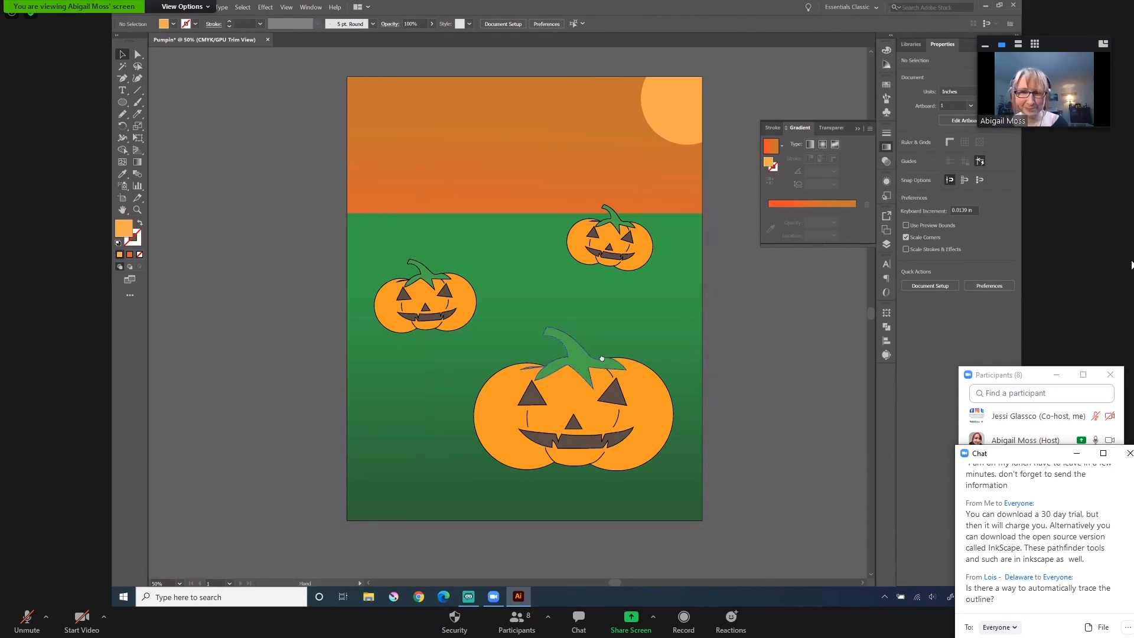
left_click_drag(605, 354, 611, 346)
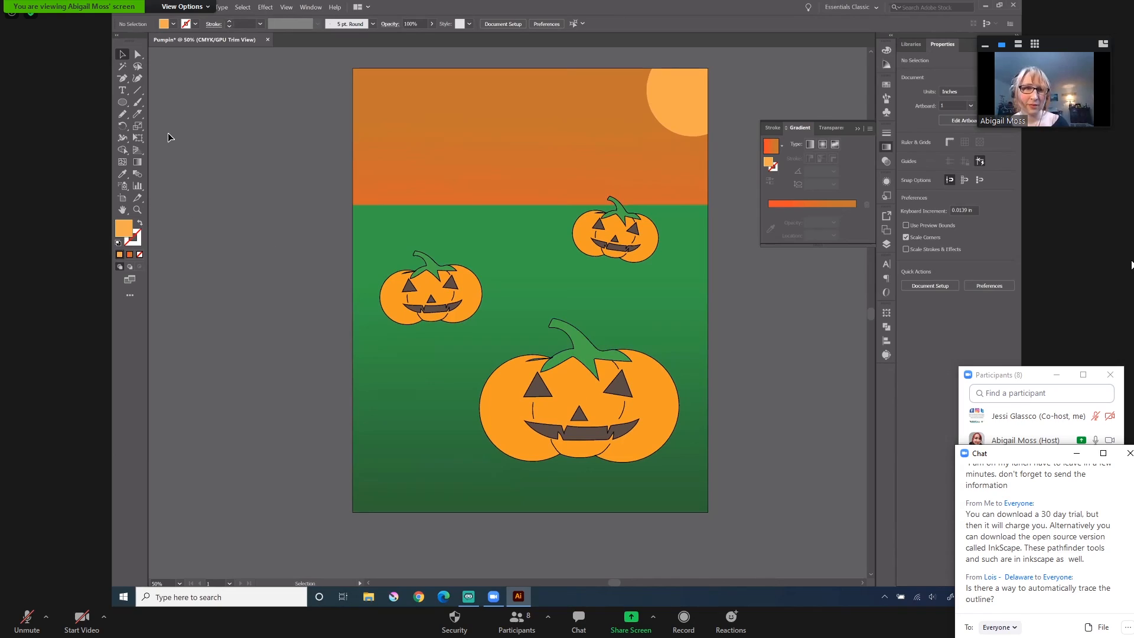